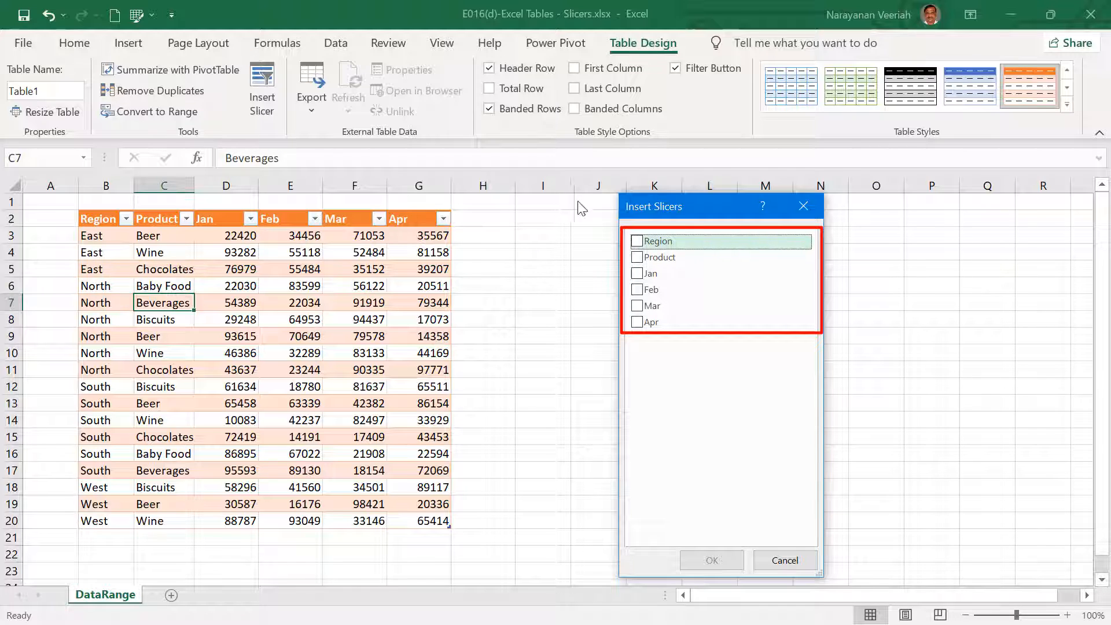
Insert slicers for the Region and Product fields and move the Product slicer clear of the Region slicer
{"action": "left_click", "coordinate": [647, 242]}
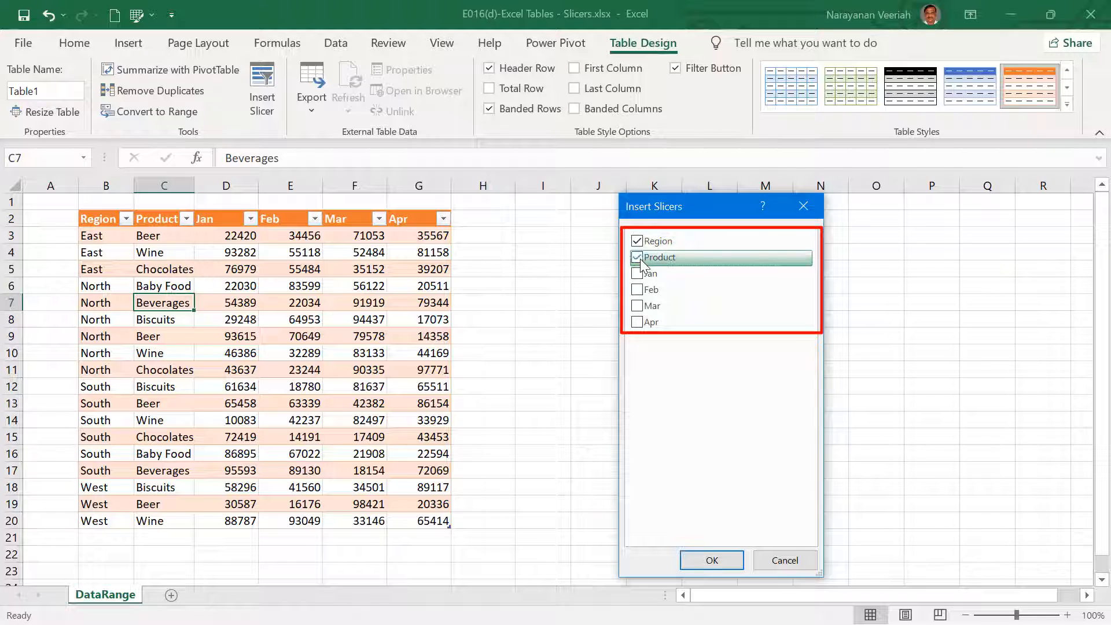
{"action": "left_click", "coordinate": [641, 257]}
{"action": "left_click", "coordinate": [711, 561]}
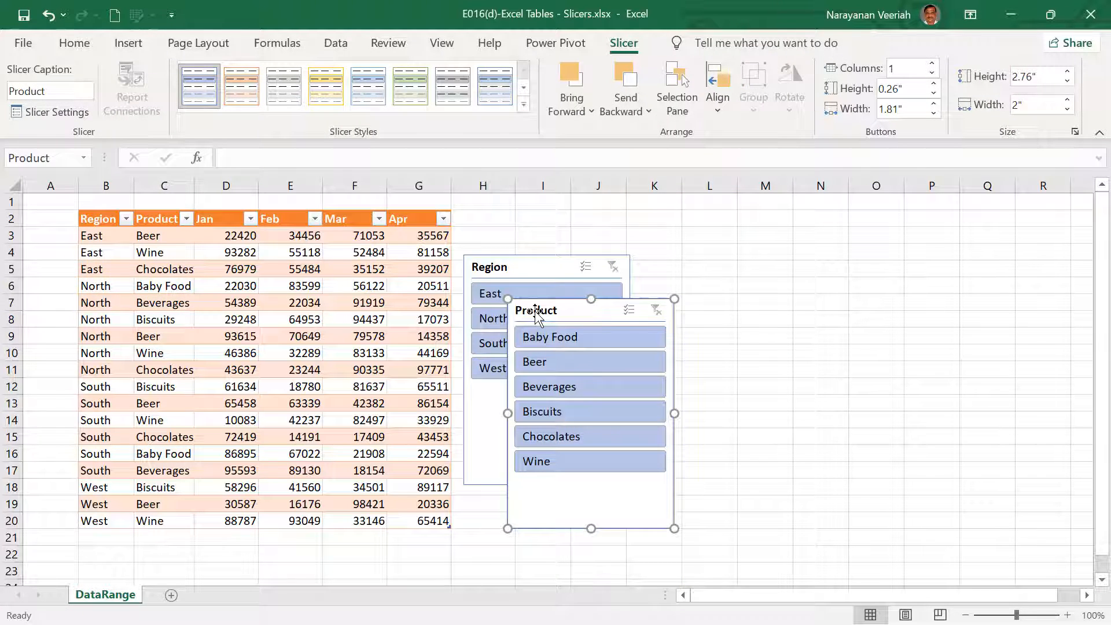
{"action": "left_click_drag", "start_coordinate": [536, 313], "coordinate": [700, 273]}
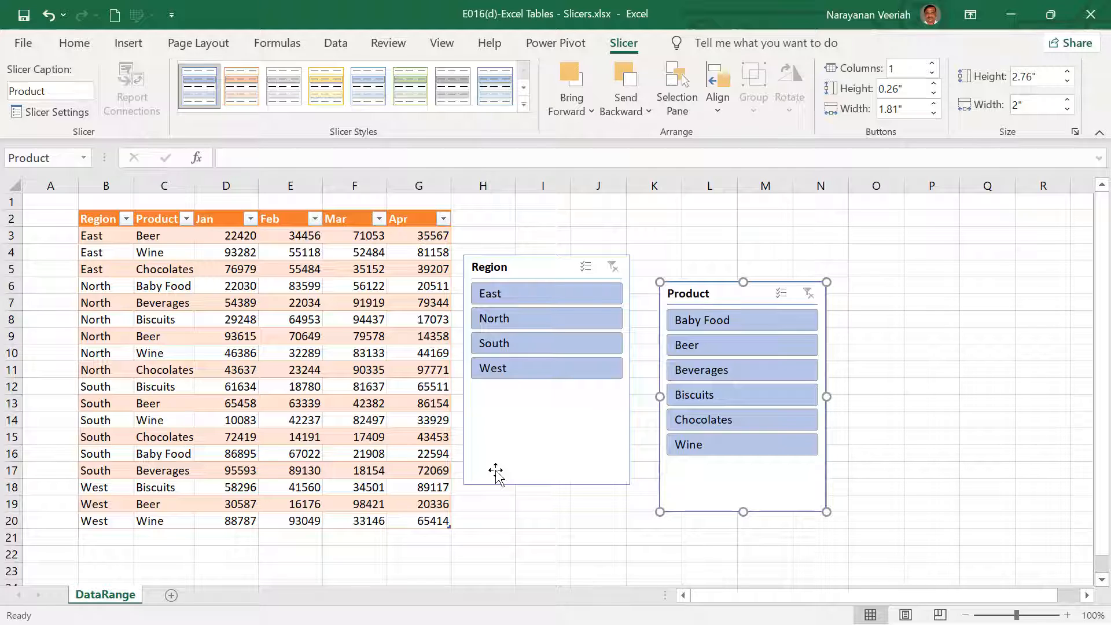
Filter the table to the East region and the Chocolates product with the slicers, and clear the filters again
{"action": "key", "text": "ctrl+z"}
{"action": "left_click", "coordinate": [535, 293]}
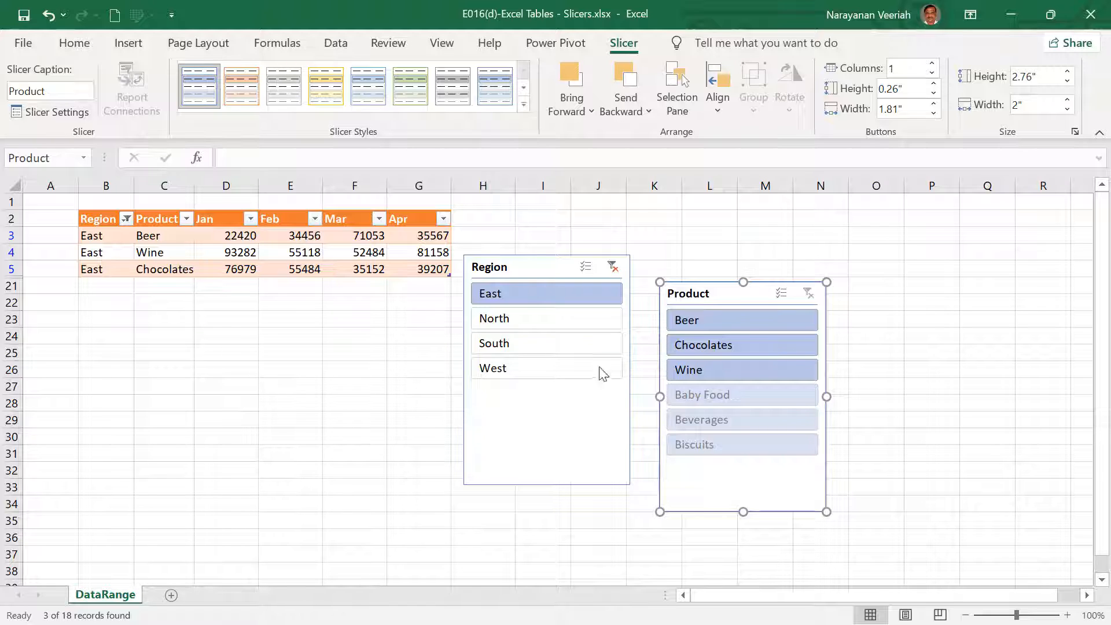
{"action": "left_click", "coordinate": [742, 348]}
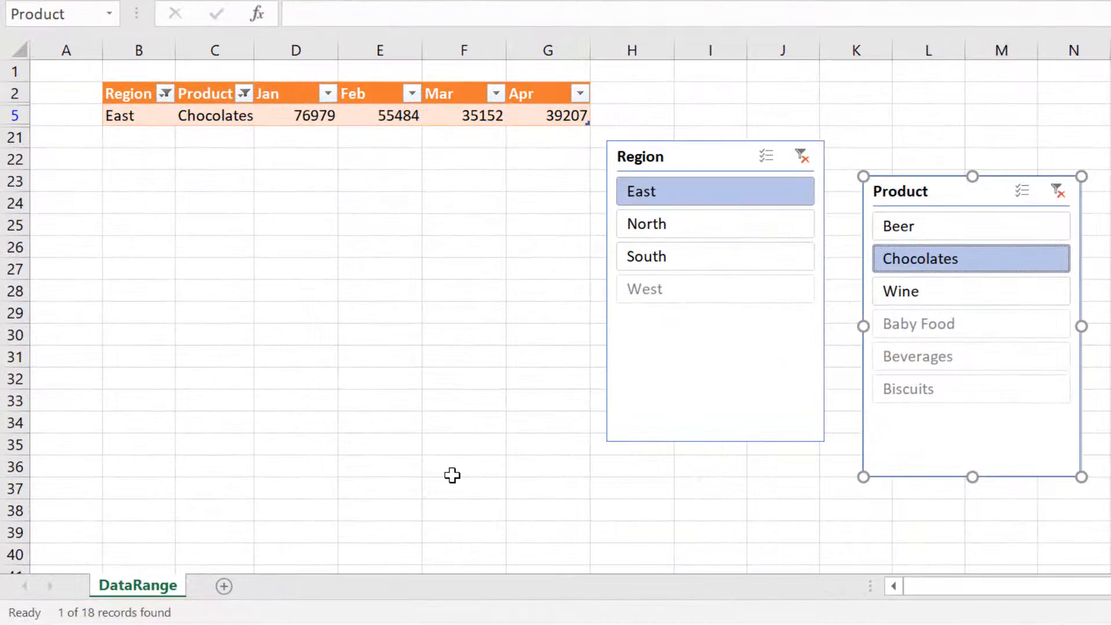
{"action": "left_click", "coordinate": [802, 155]}
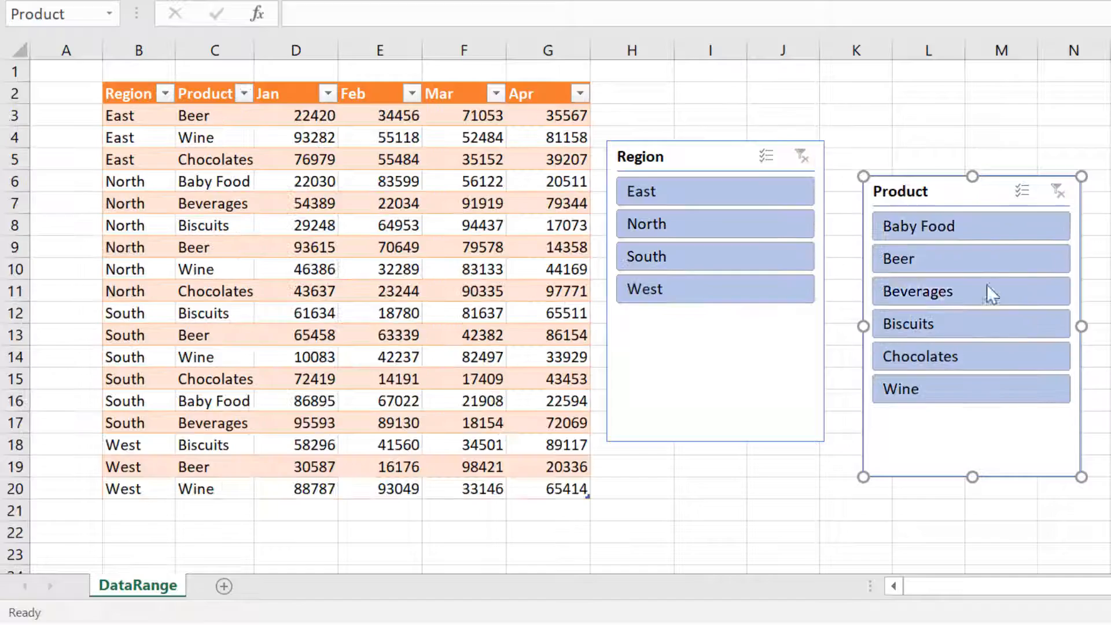
Exclude Baby Food and Beer from the Product slicer with multi-select on, and turn multi-select off again
{"action": "left_click", "coordinate": [1022, 191]}
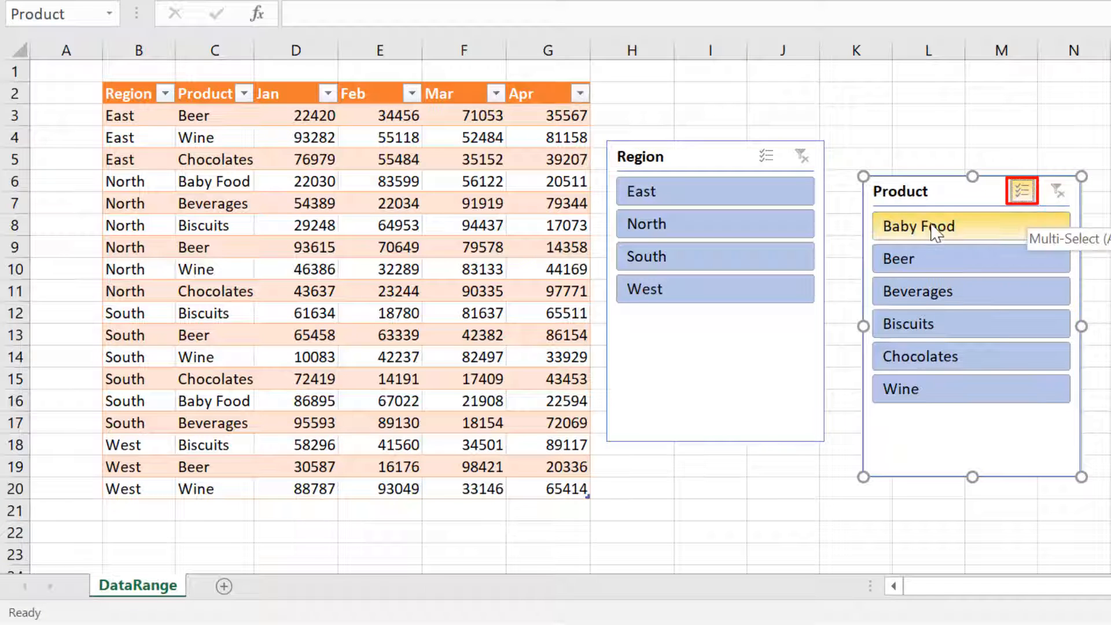
{"action": "left_click", "coordinate": [936, 229]}
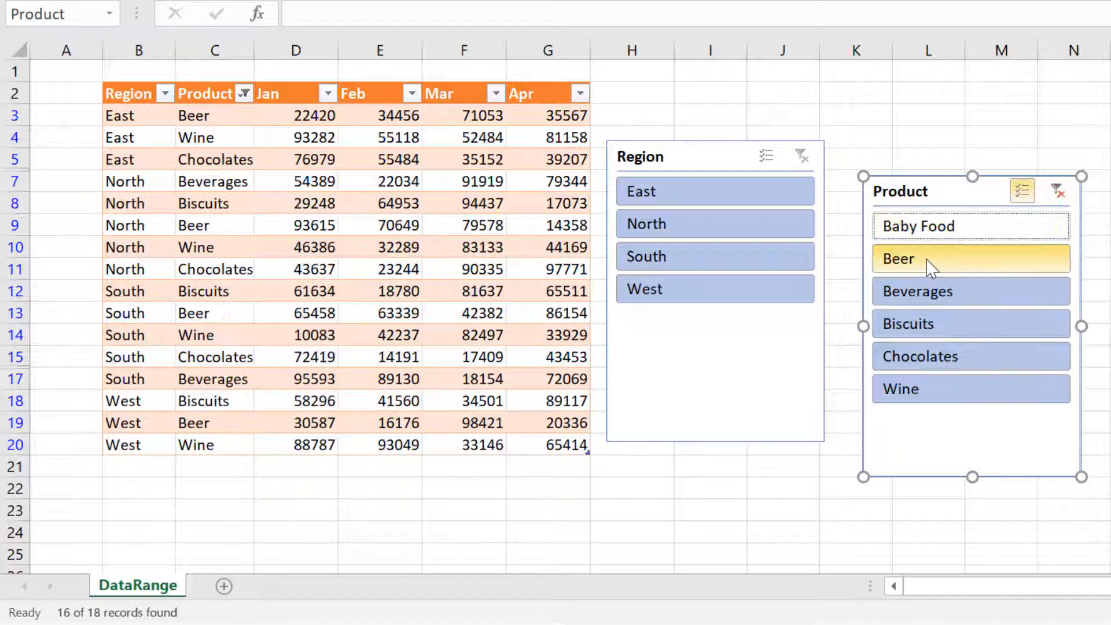
{"action": "left_click", "coordinate": [926, 259]}
{"action": "left_click", "coordinate": [1023, 193]}
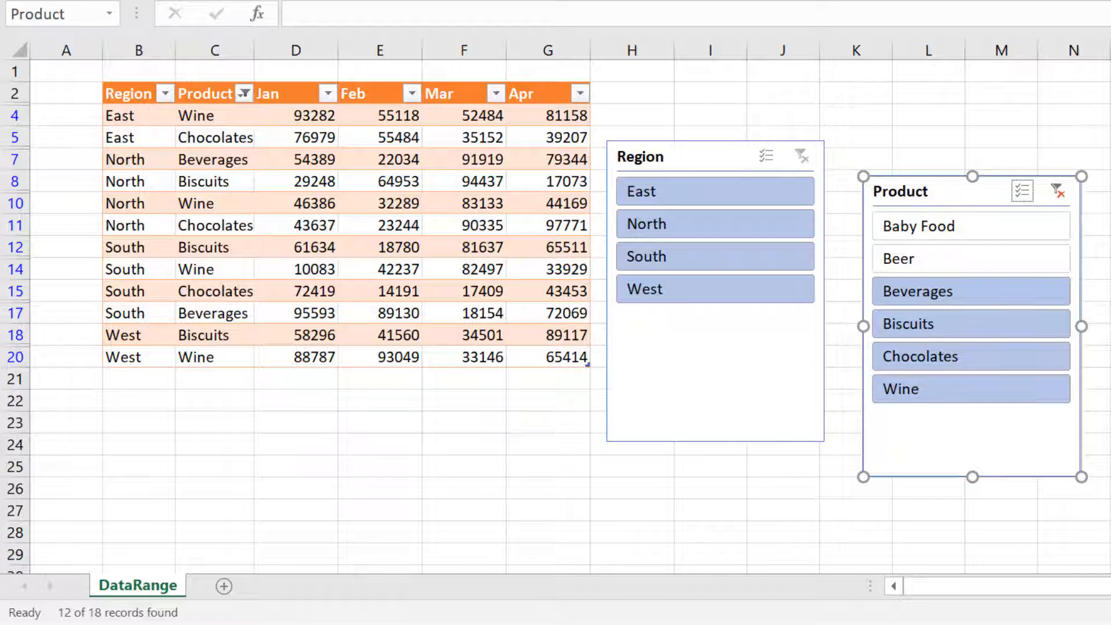
Deselect Beverages, Biscuits and Chocolates together in the Product slicer so that only Wine stays selected
{"action": "left_click", "coordinate": [1006, 297], "text": "ctrl"}
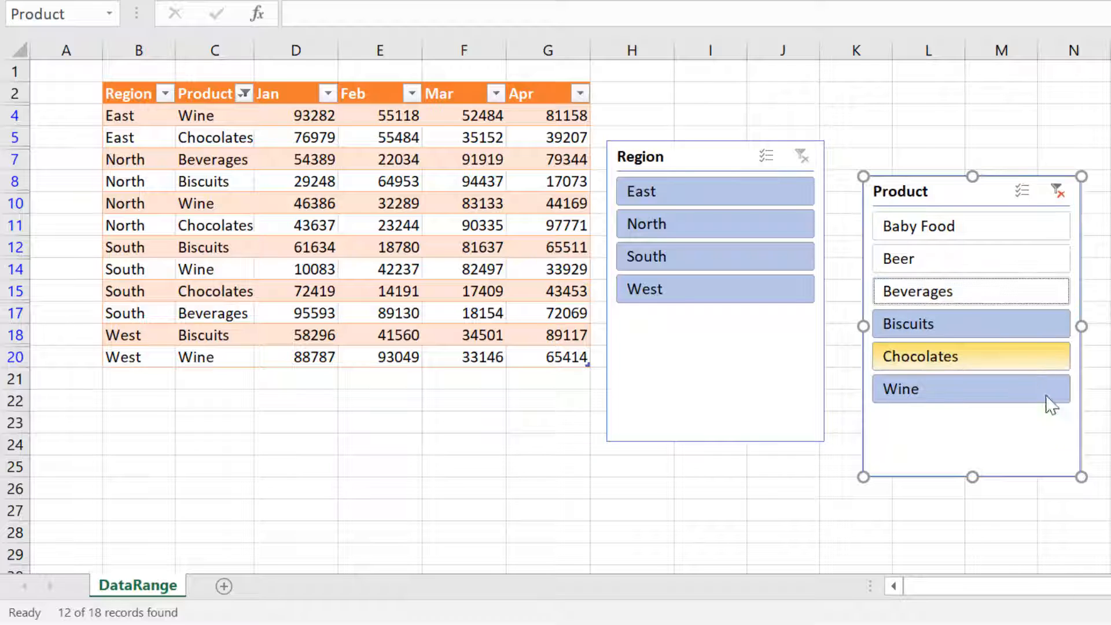
{"action": "left_click", "coordinate": [946, 327], "text": "ctrl"}
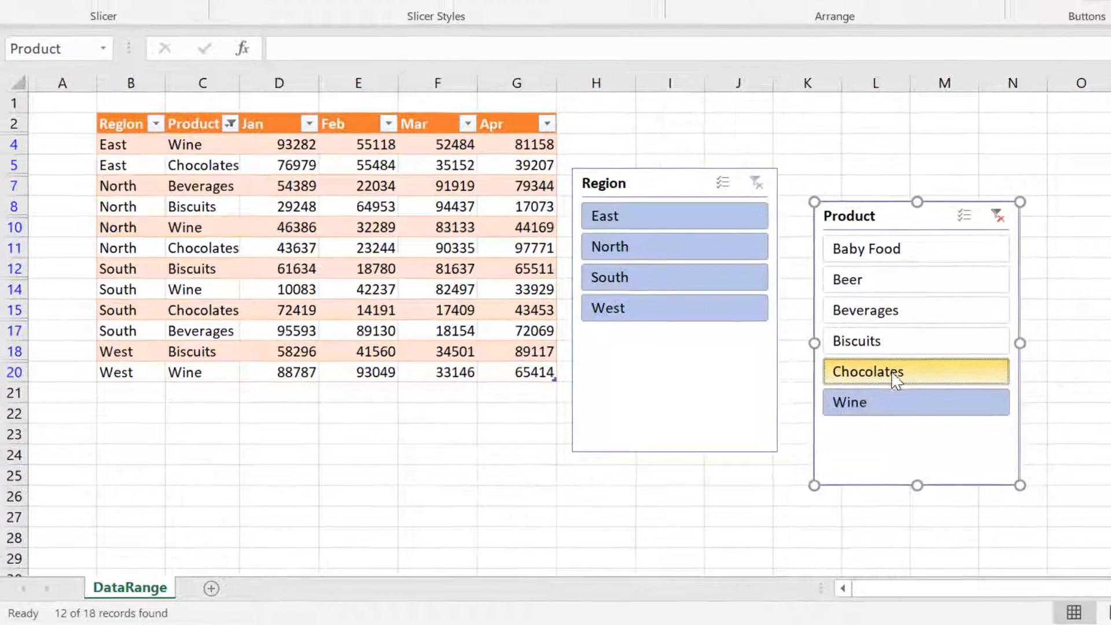
{"action": "left_click", "coordinate": [896, 379], "text": "ctrl"}
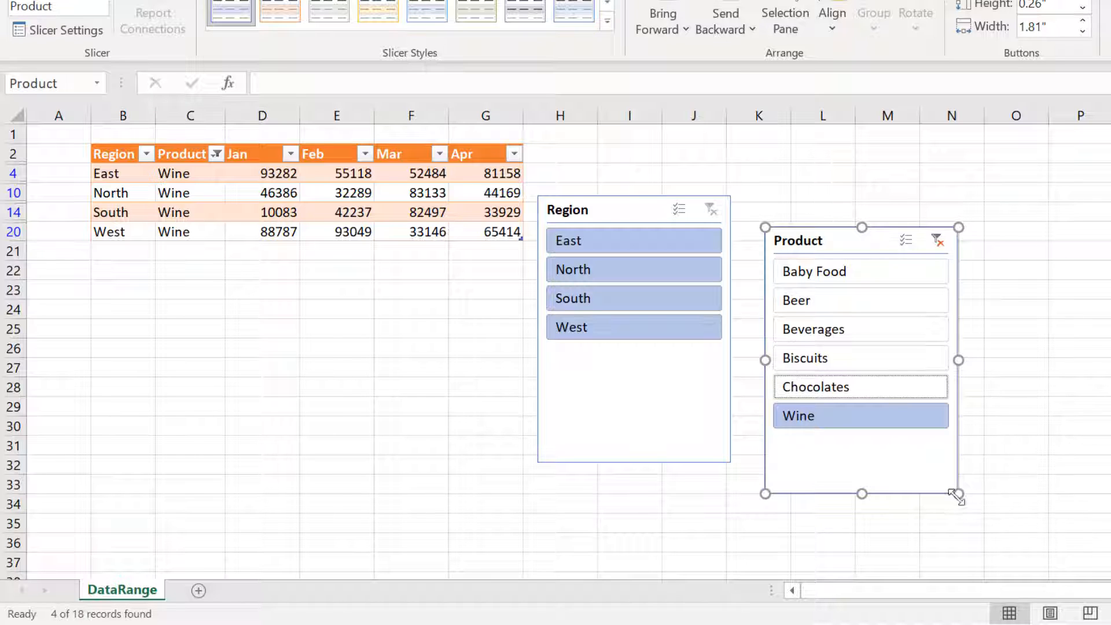
Resize the Product slicer to about 1.5" wide and 2.46" high
{"action": "left_click_drag", "start_coordinate": [958, 493], "coordinate": [1071, 492]}
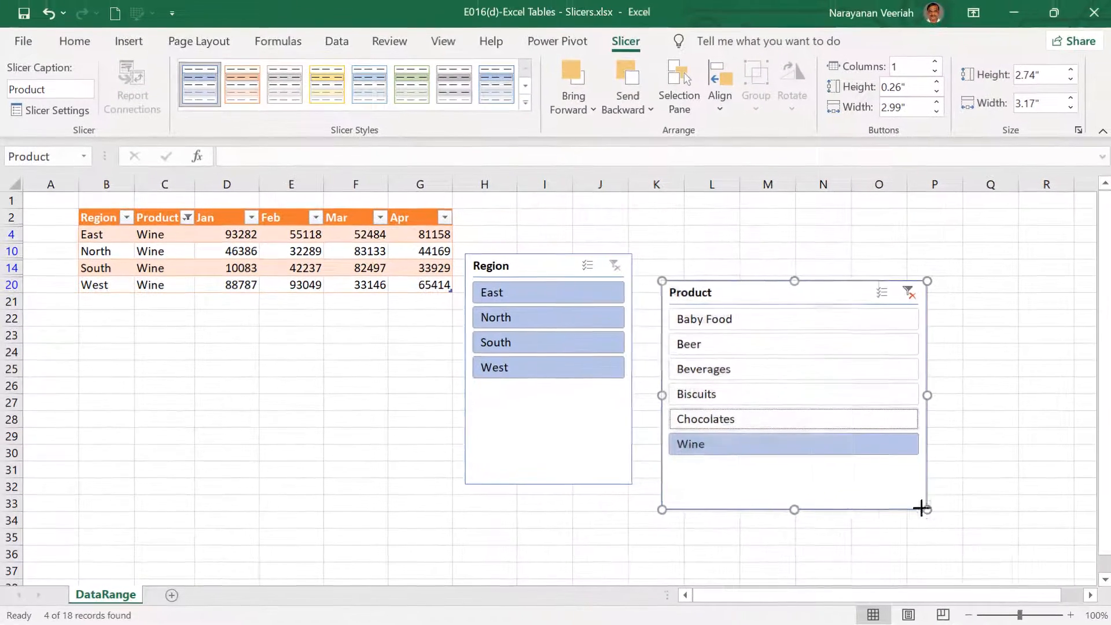
{"action": "left_click_drag", "start_coordinate": [1071, 492], "coordinate": [901, 463]}
{"action": "left_click_drag", "start_coordinate": [777, 485], "coordinate": [778, 485]}
{"action": "left_click", "coordinate": [855, 493]}
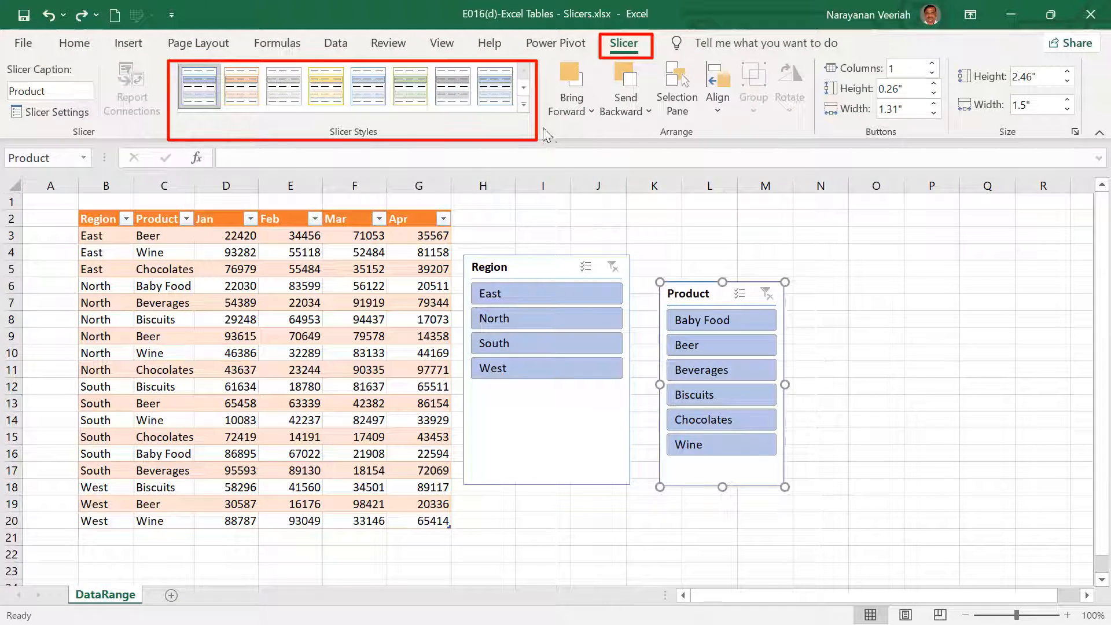
Try a light grey style on the Product slicer and settle on the light yellow style
{"action": "left_click", "coordinate": [524, 105]}
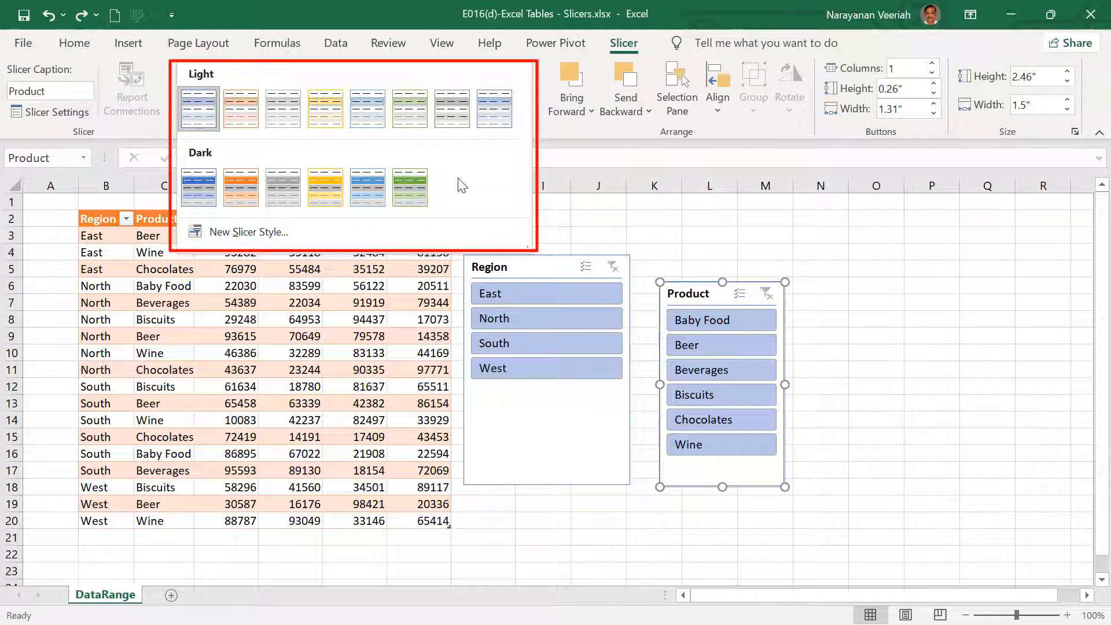
{"action": "left_click", "coordinate": [283, 123]}
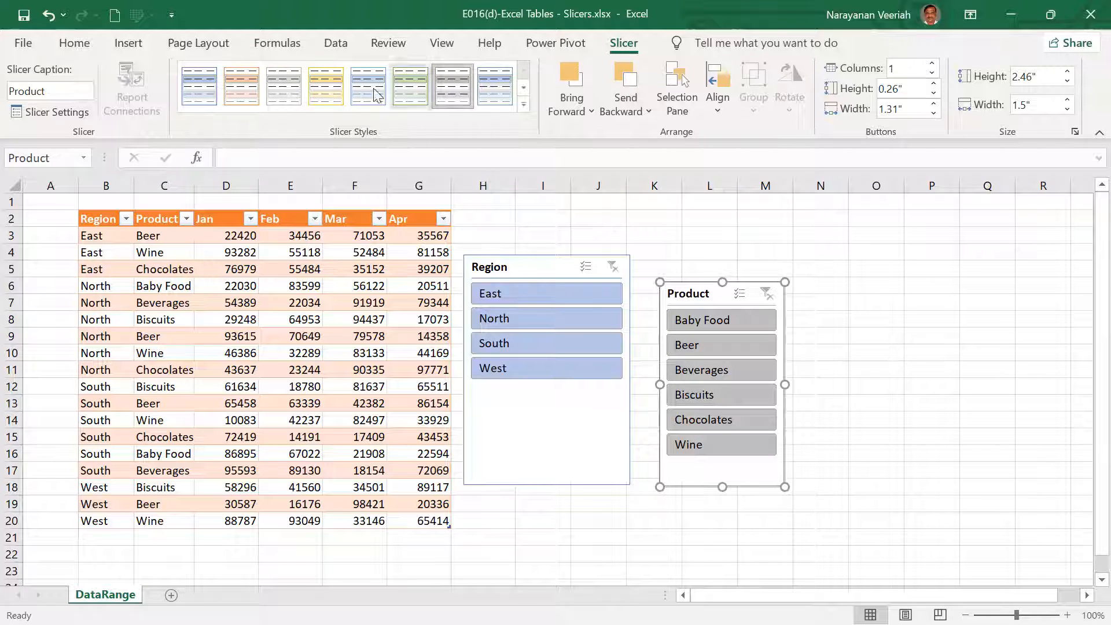
{"action": "left_click", "coordinate": [329, 88]}
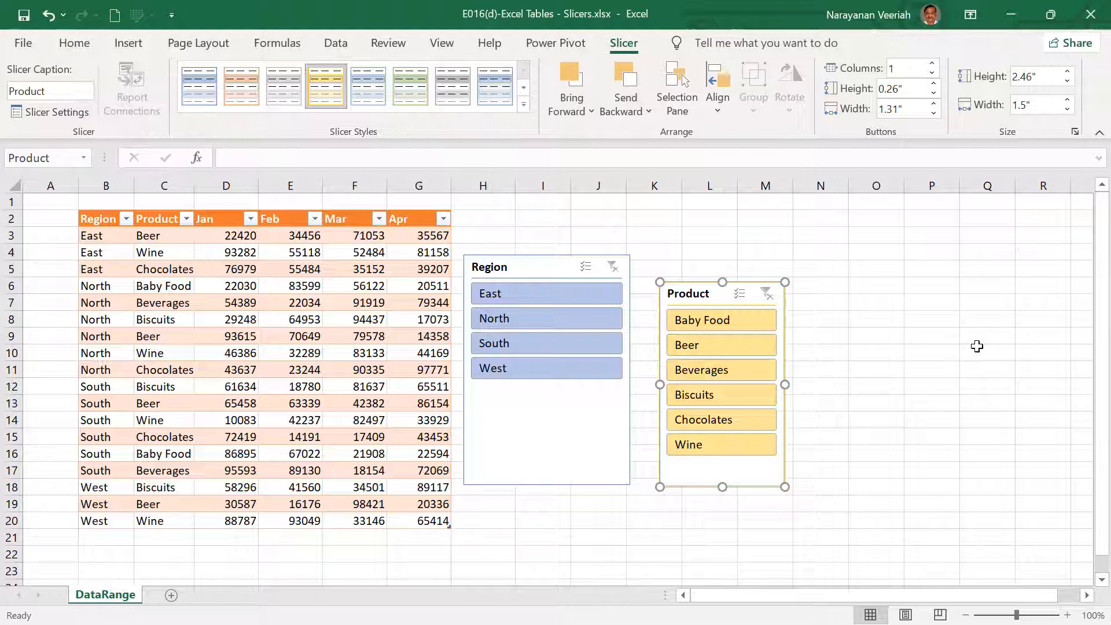
Open the settings for a new slicer style and look through the slicer elements that can be formatted, starting from Header
{"action": "left_click", "coordinate": [524, 107]}
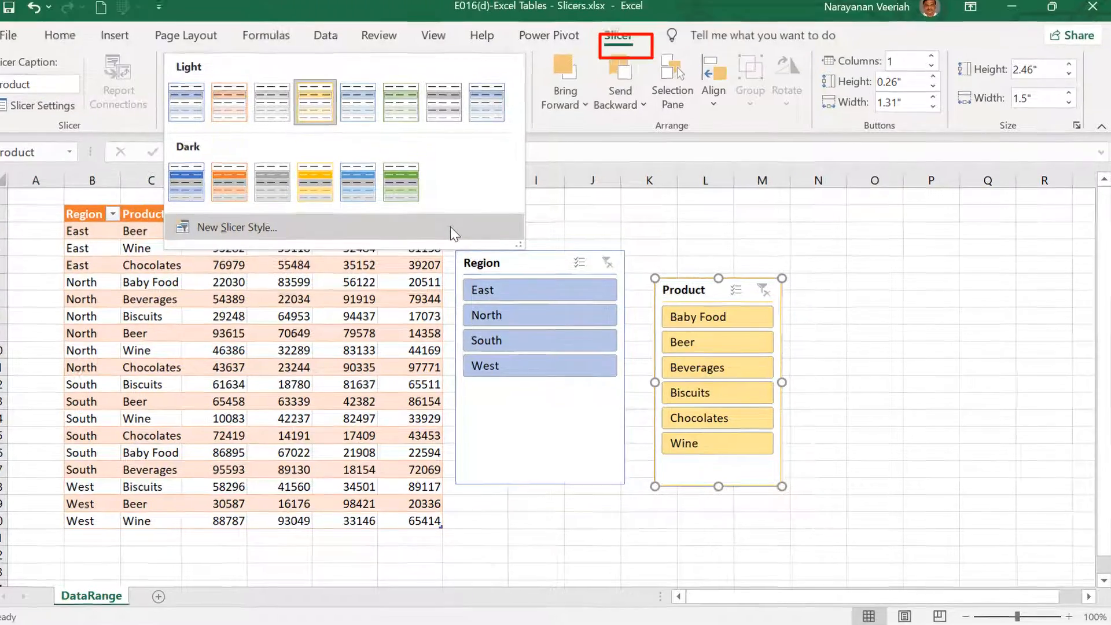
{"action": "left_click", "coordinate": [451, 231]}
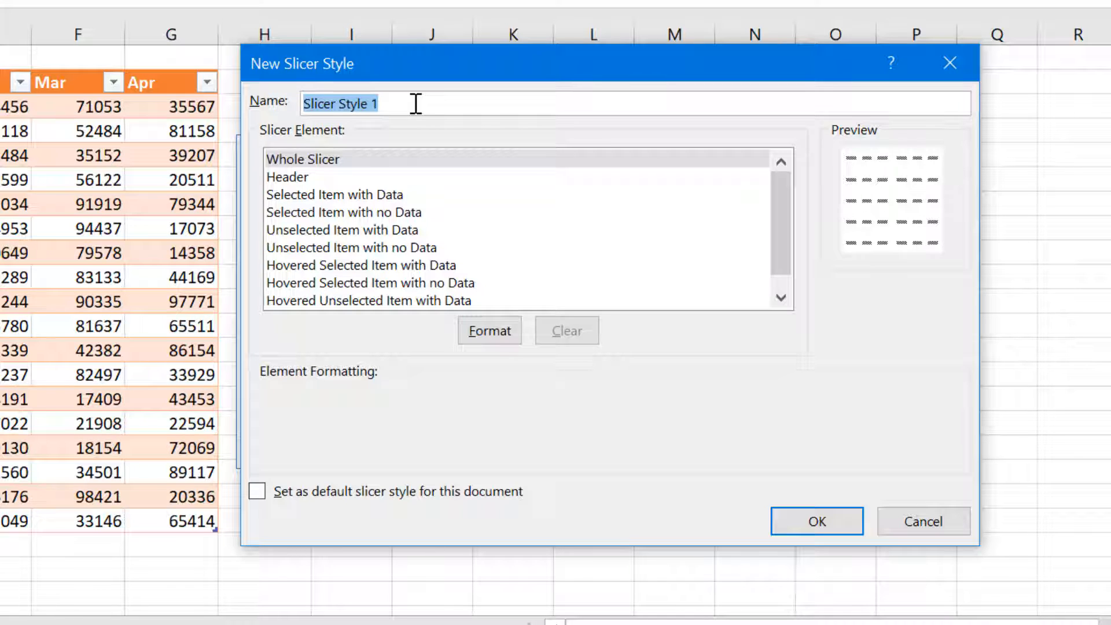
{"action": "left_click", "coordinate": [295, 177]}
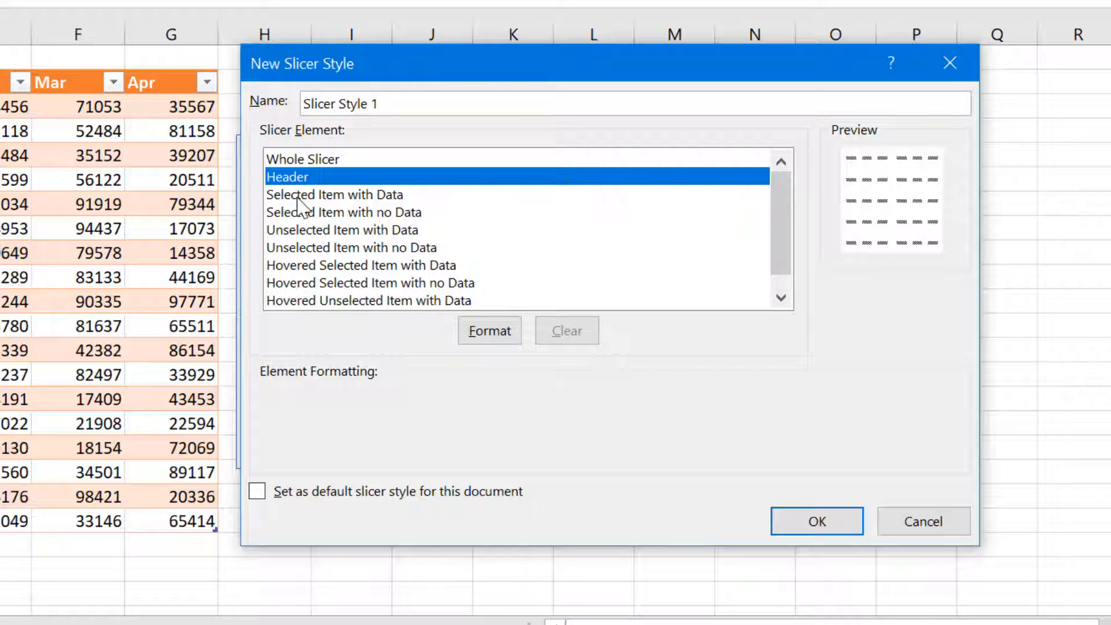
{"action": "key", "text": "Down"}
{"action": "key", "text": "Down"}
{"action": "key", "text": "Down"}
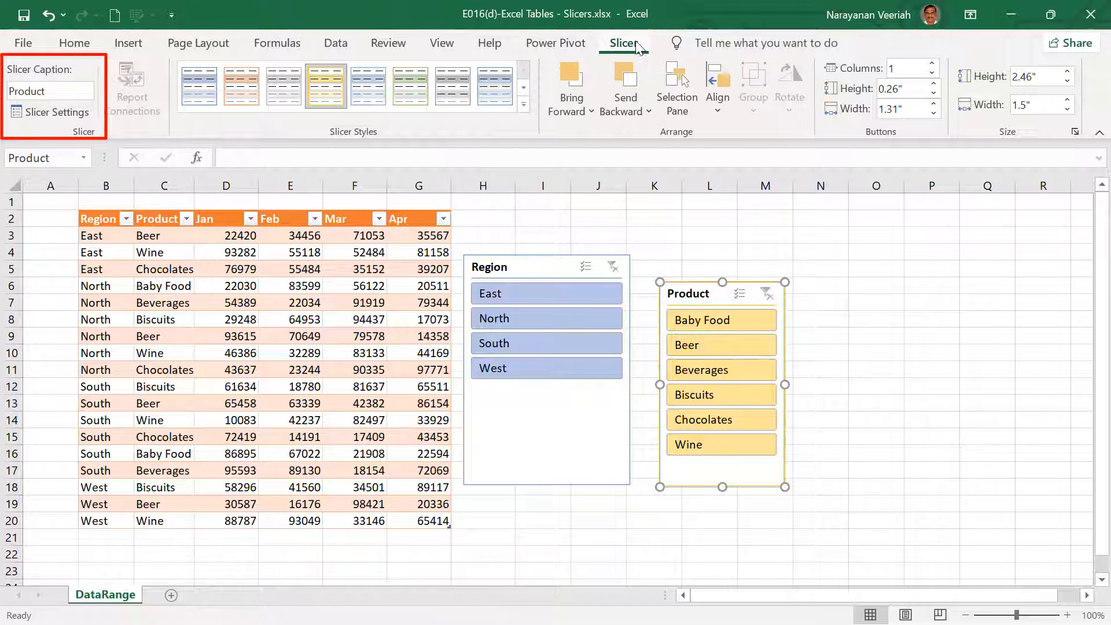
Change the Product slicer's caption to Product_Slicer and enlarge the slicer to about 1.9" wide and 2.62" high
{"action": "left_click", "coordinate": [53, 92]}
{"action": "left_click", "coordinate": [46, 92]}
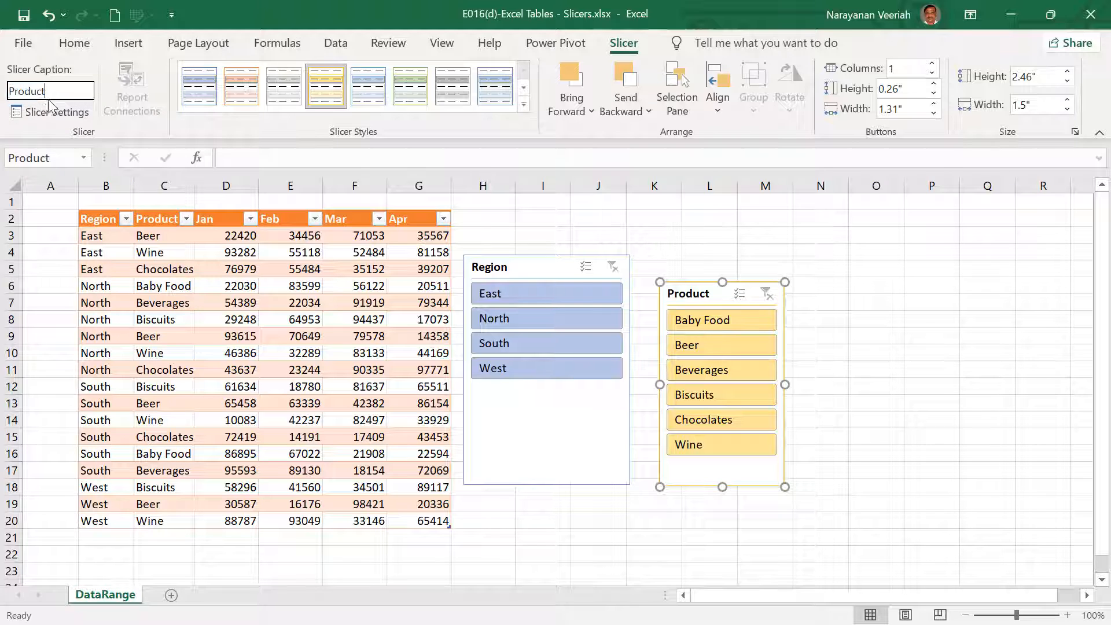
{"action": "type", "text": "_"}
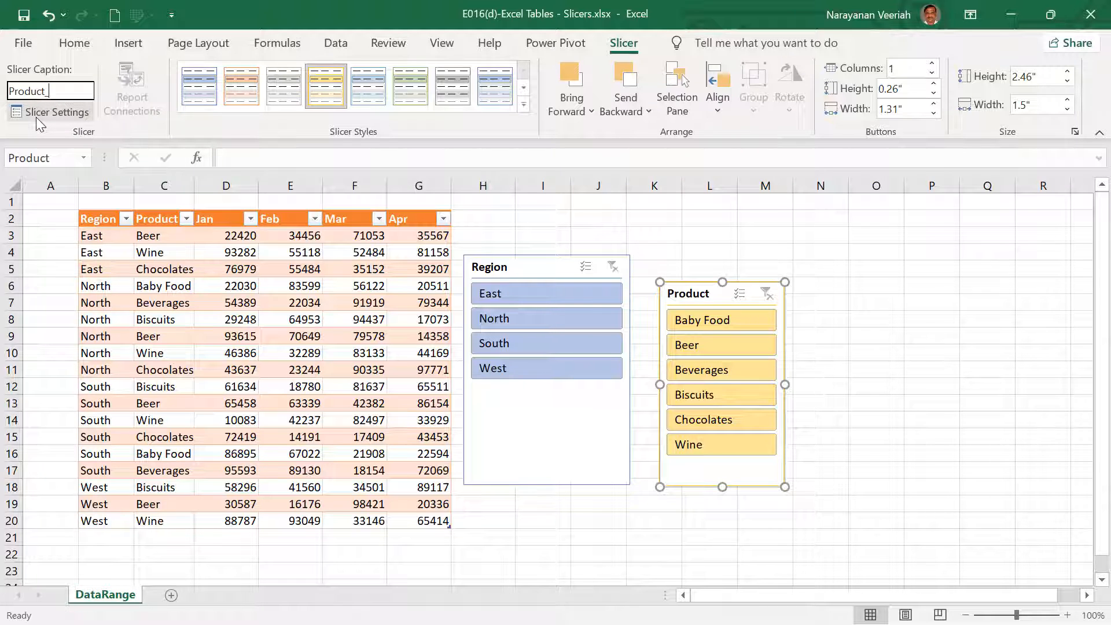
{"action": "type", "text": "Slicer"}
{"action": "key", "text": "Return"}
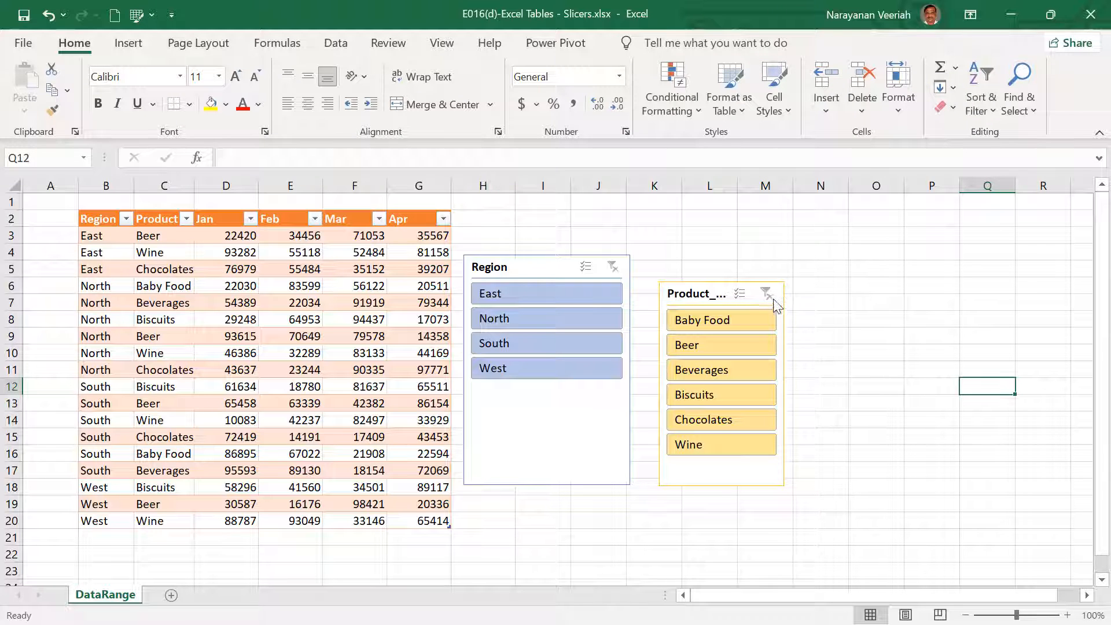
{"action": "left_click", "coordinate": [784, 485]}
{"action": "left_click_drag", "start_coordinate": [784, 486], "coordinate": [817, 500]}
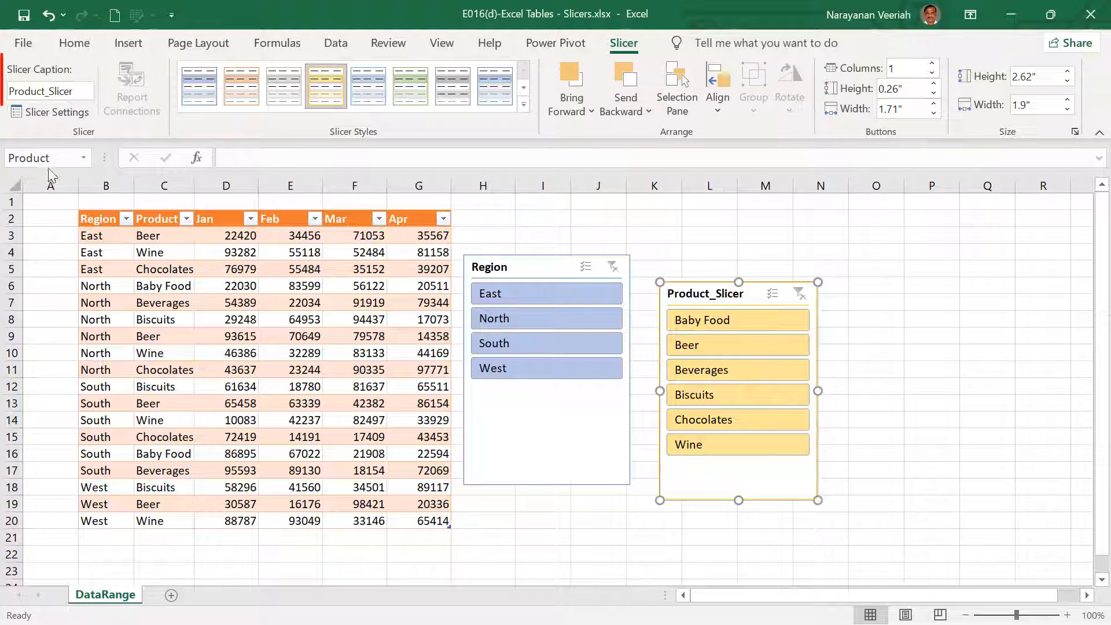
Review the name, header, sorting and filtering options in the Product slicer's settings
{"action": "left_click", "coordinate": [37, 114]}
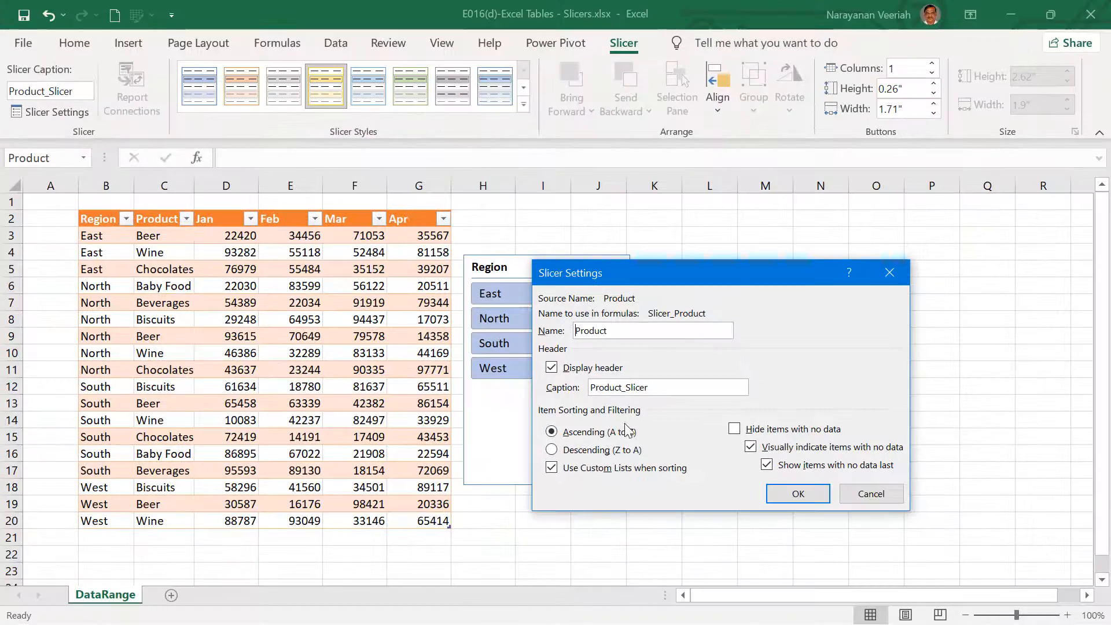
{"action": "key", "text": "Return"}
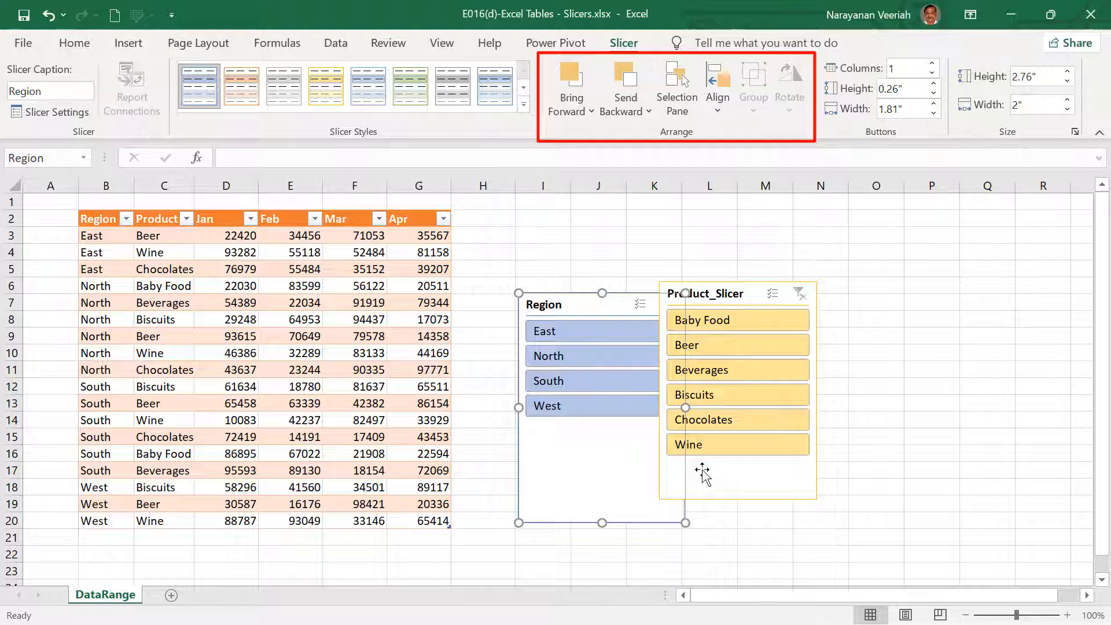
Select the Region and Product_Slicer slicers together and align them by their left edges, followed by their right edges
{"action": "left_click", "coordinate": [702, 472], "text": "ctrl"}
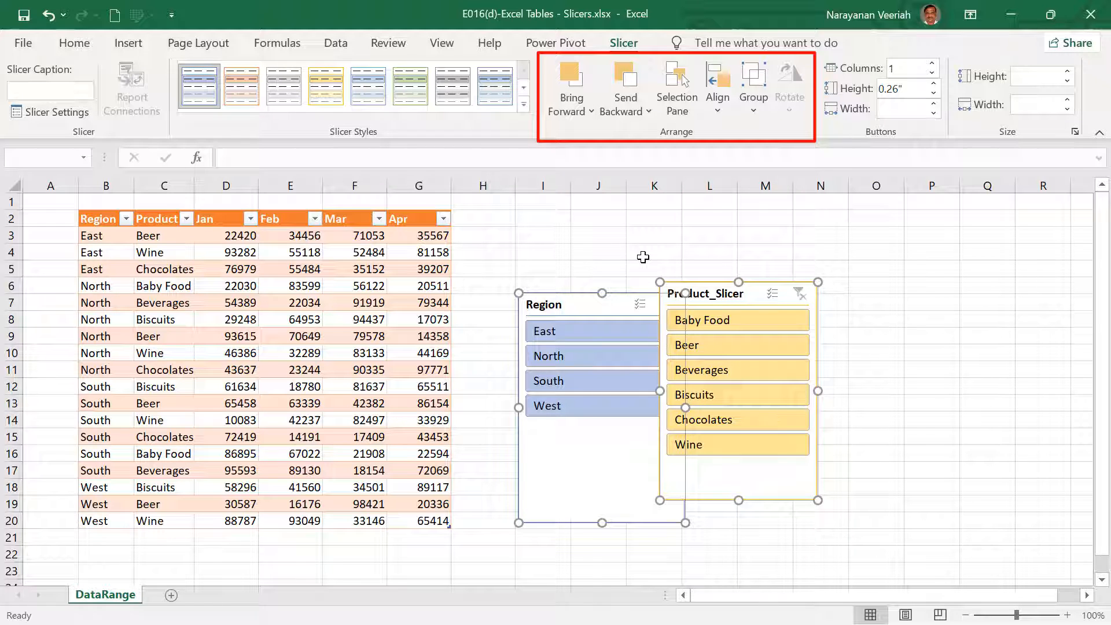
{"action": "left_click", "coordinate": [716, 108]}
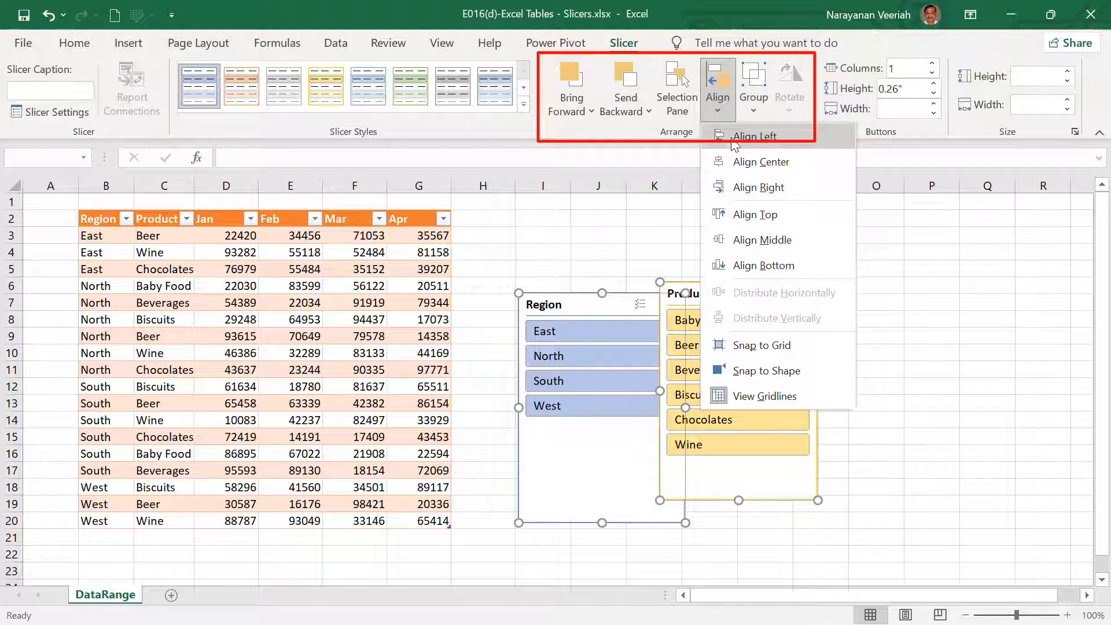
{"action": "left_click", "coordinate": [733, 139]}
{"action": "left_click", "coordinate": [720, 111]}
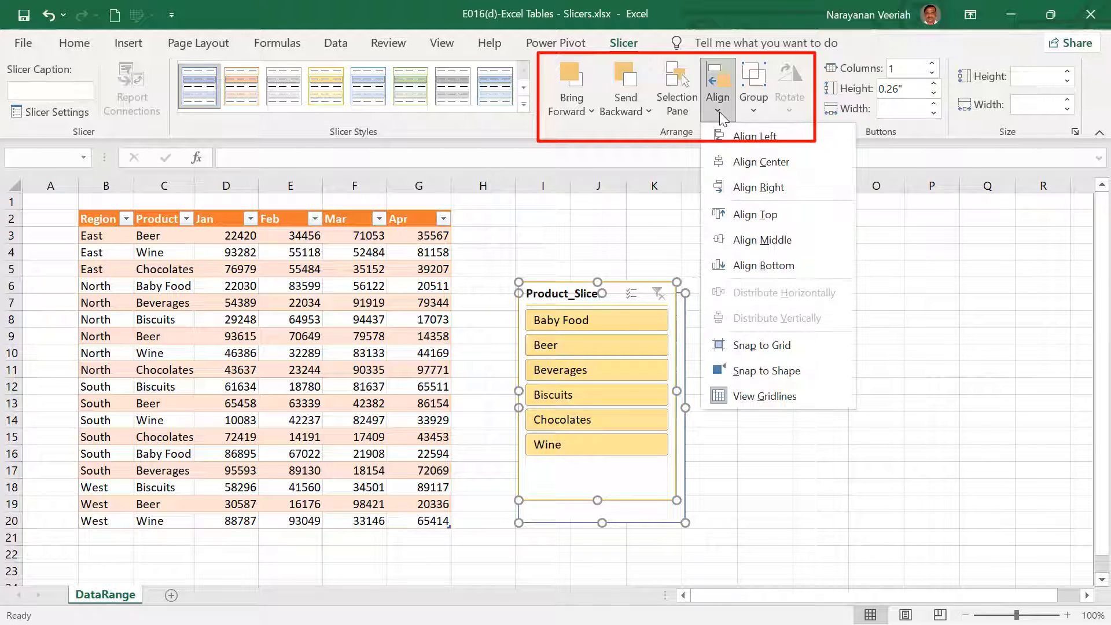
{"action": "left_click", "coordinate": [753, 189]}
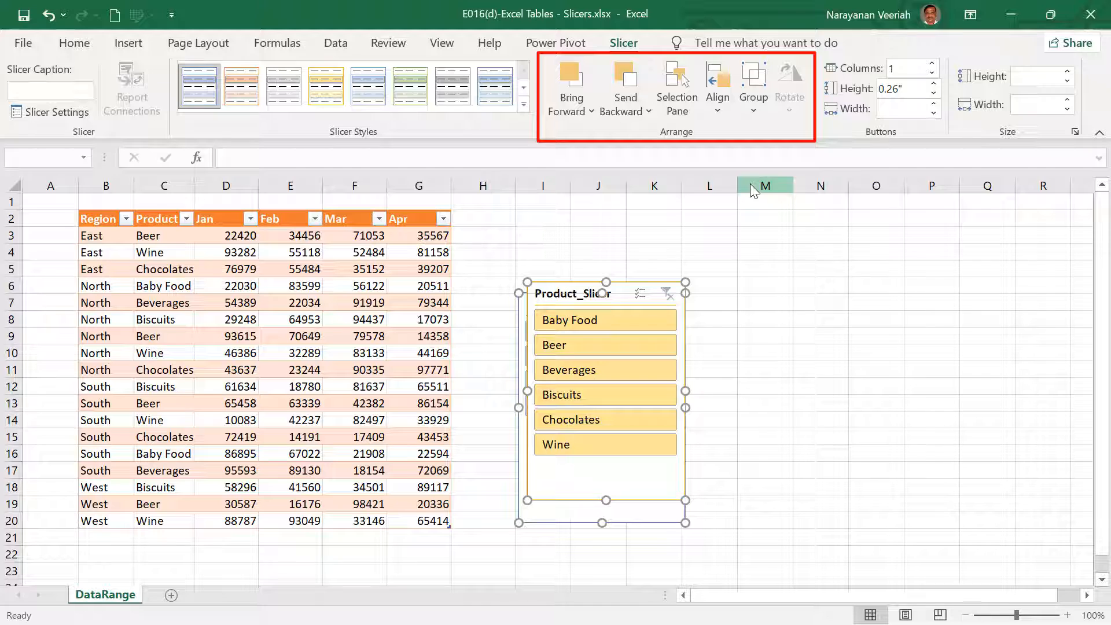
{"action": "left_click", "coordinate": [721, 109]}
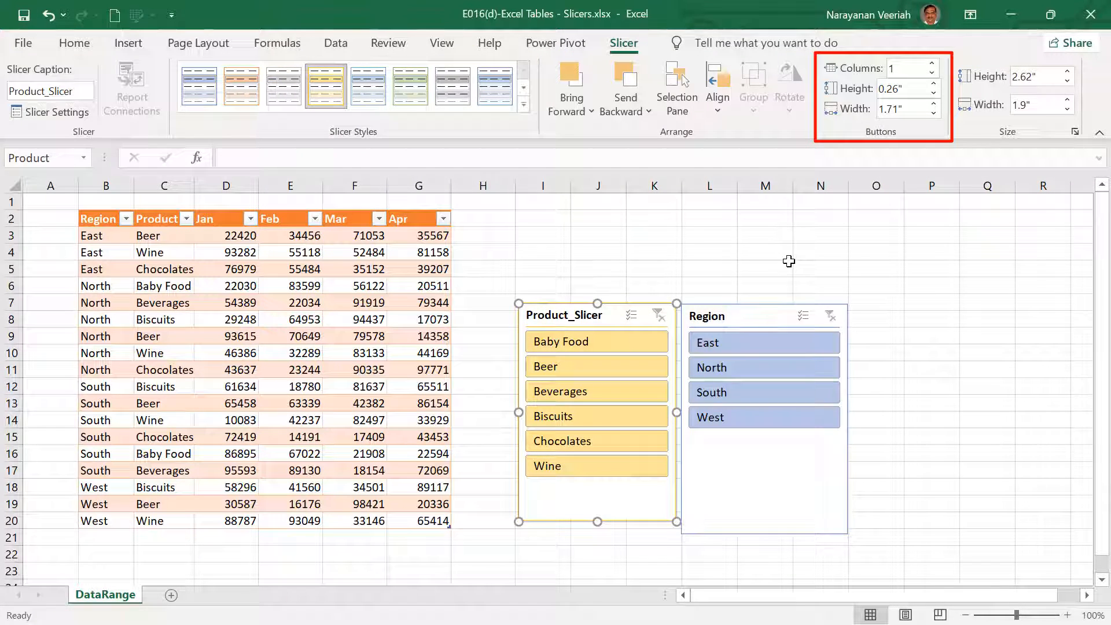
Arrange the buttons of the Product_Slicer slicer in 2 columns
{"action": "left_click", "coordinate": [906, 69]}
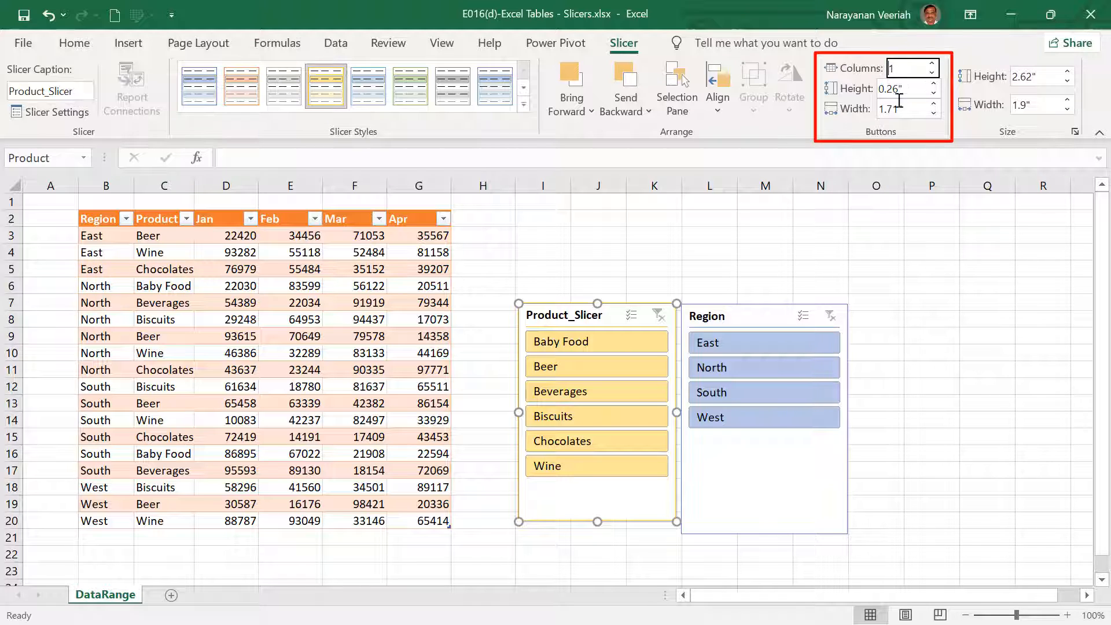
{"action": "type", "text": "2"}
{"action": "key", "text": "Return"}
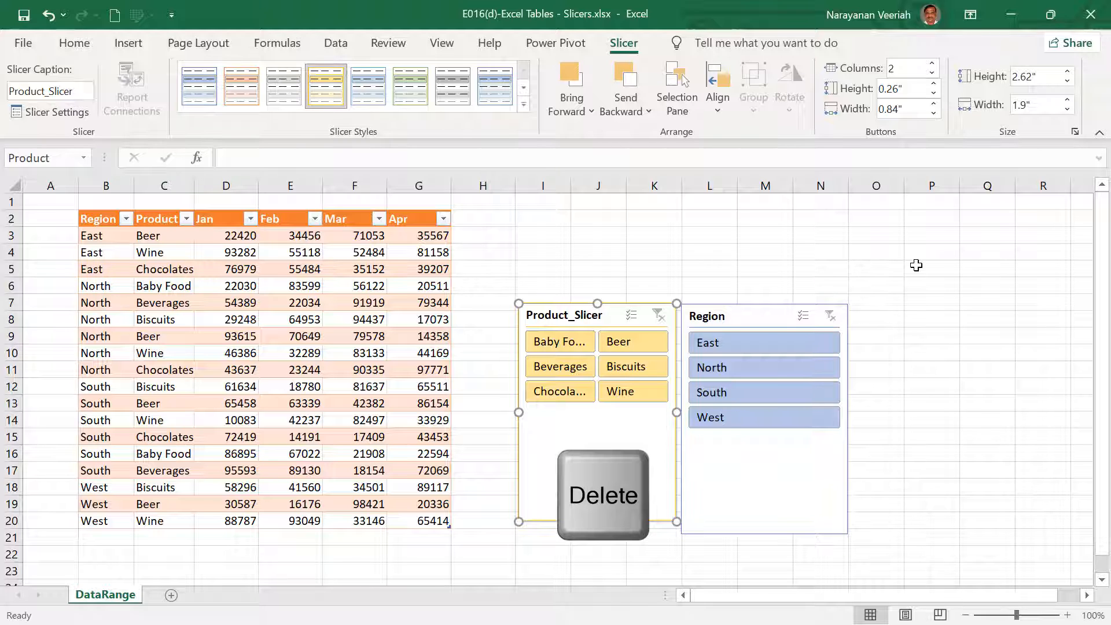
Delete the Product_Slicer slicer and remove the Region slicer from the sheet
{"action": "key", "text": "Delete"}
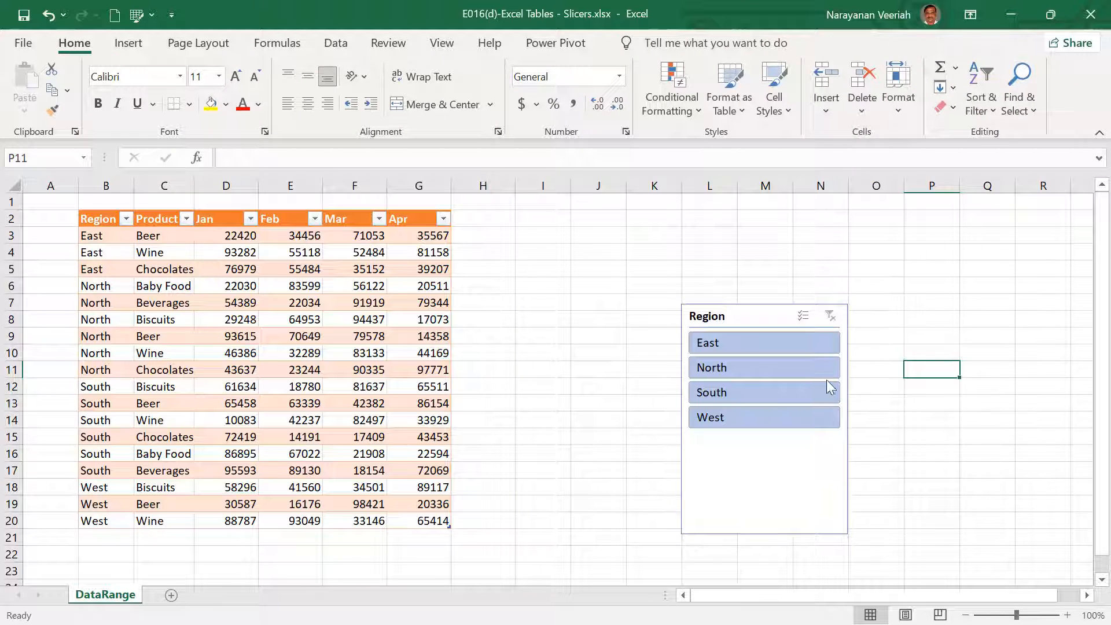
{"action": "left_click", "coordinate": [791, 480]}
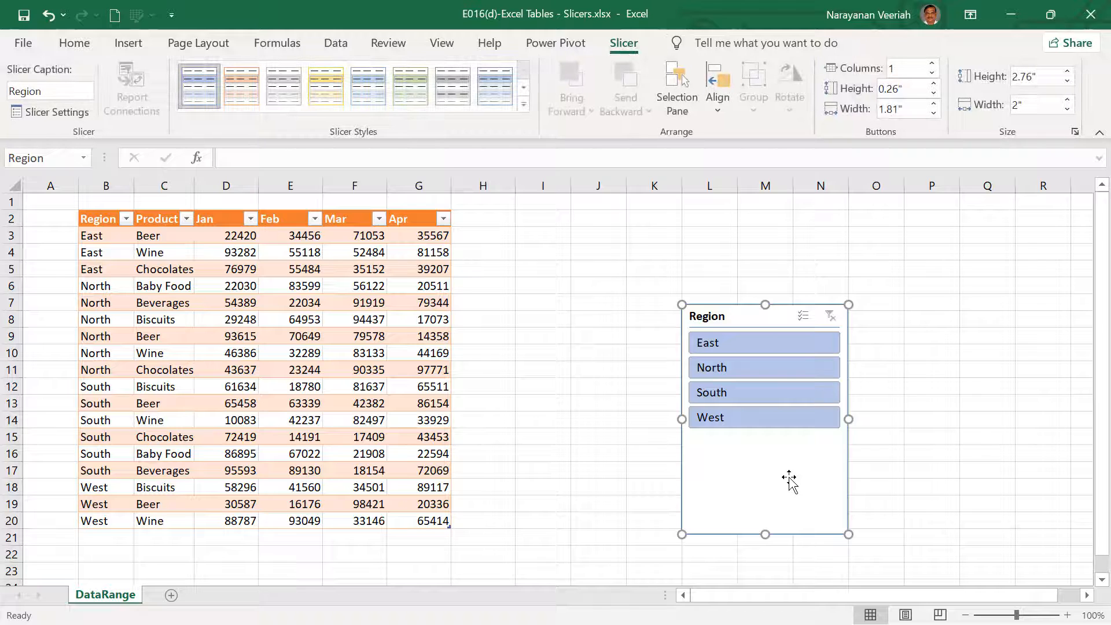
{"action": "right_click", "coordinate": [790, 480]}
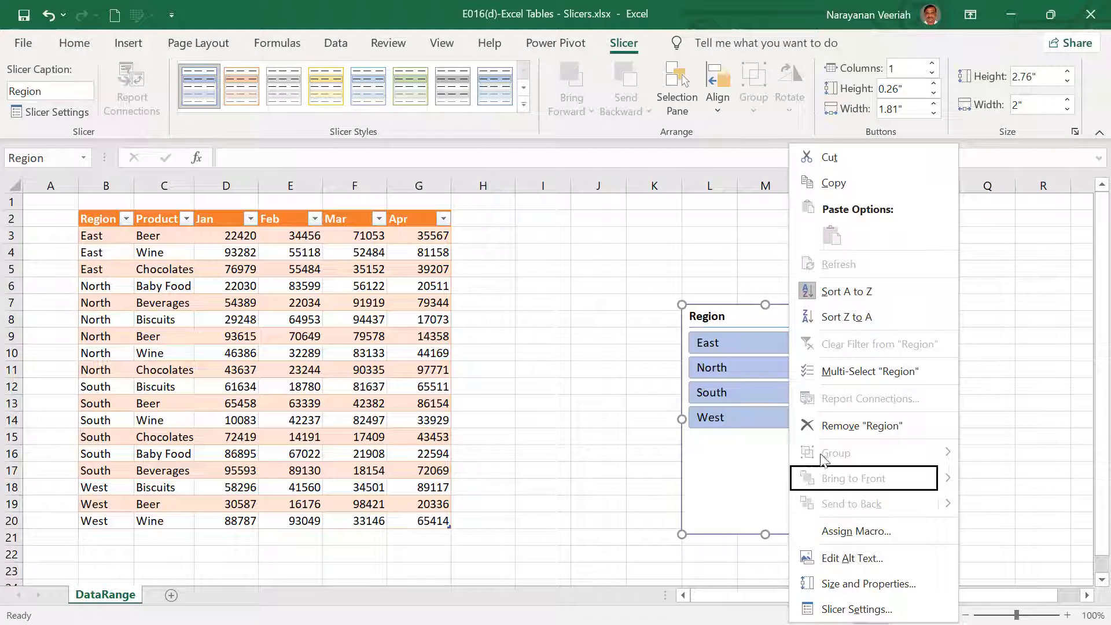
{"action": "left_click", "coordinate": [847, 431]}
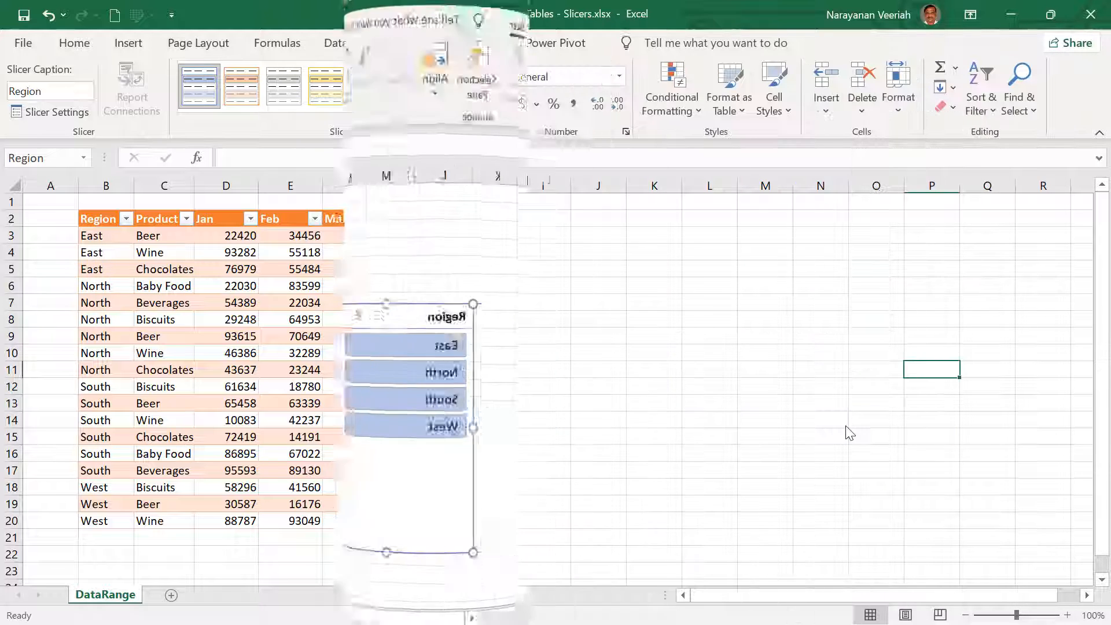